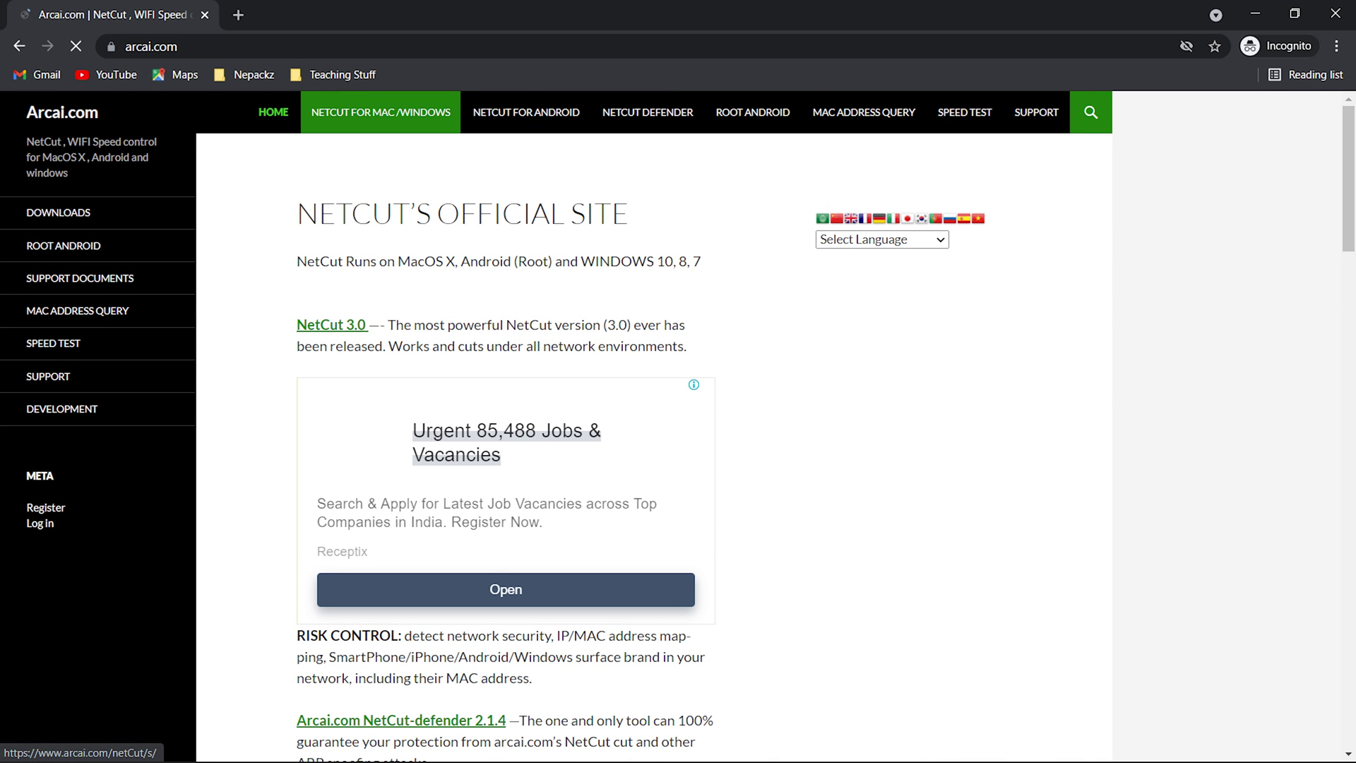
# Step: Download the Windows netcut installer from the arcai.com Netcut page
pyautogui.click(381, 111)
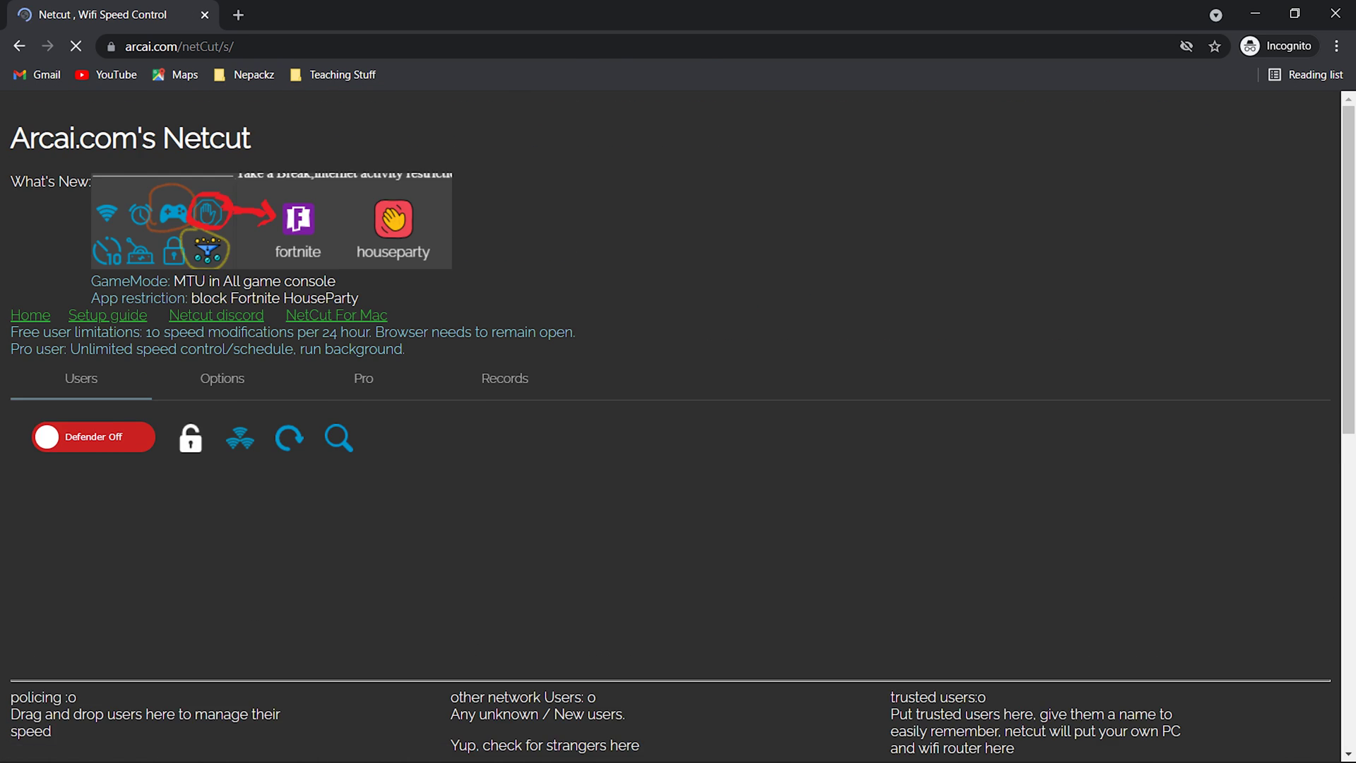
pyautogui.click(159, 142)
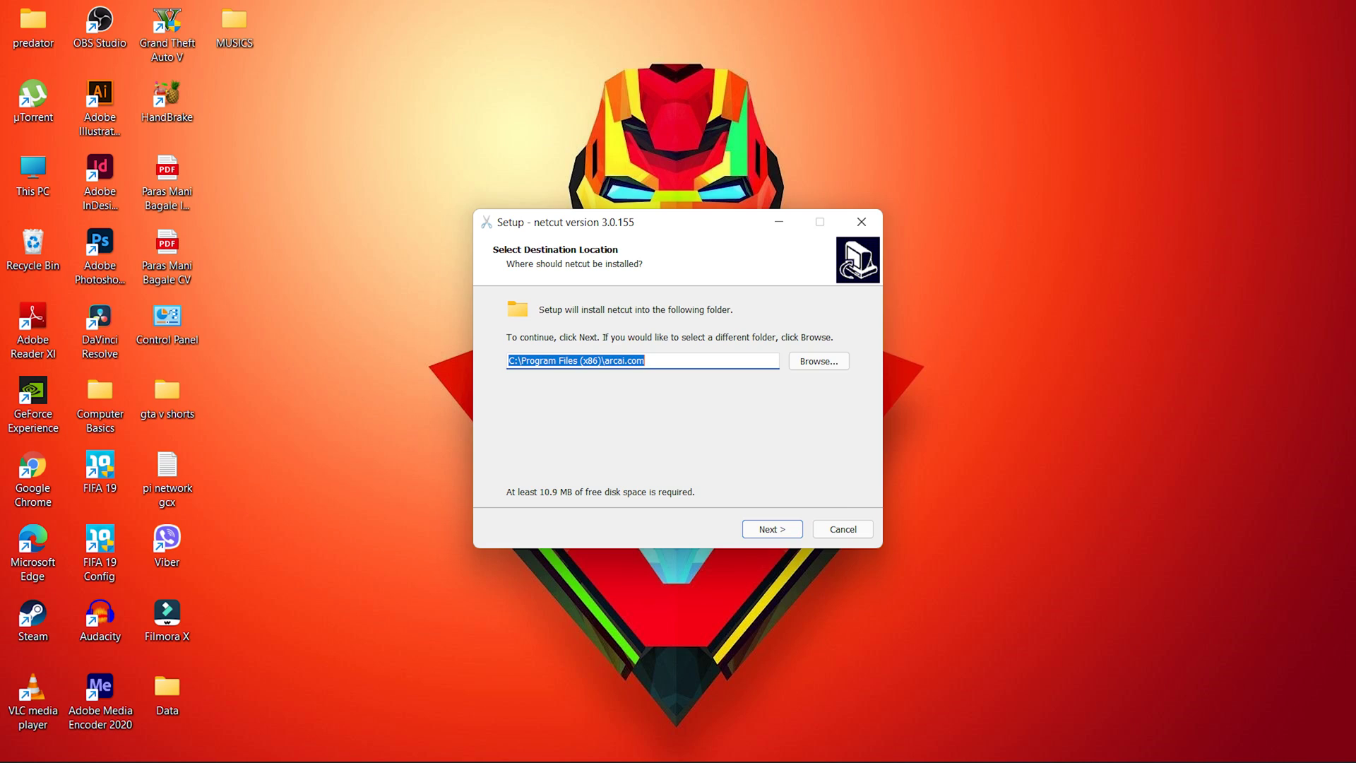
# Step: Set the installation folder to D:\Program Files\arcai.com
pyautogui.click(818, 361)
pyautogui.click(560, 325)
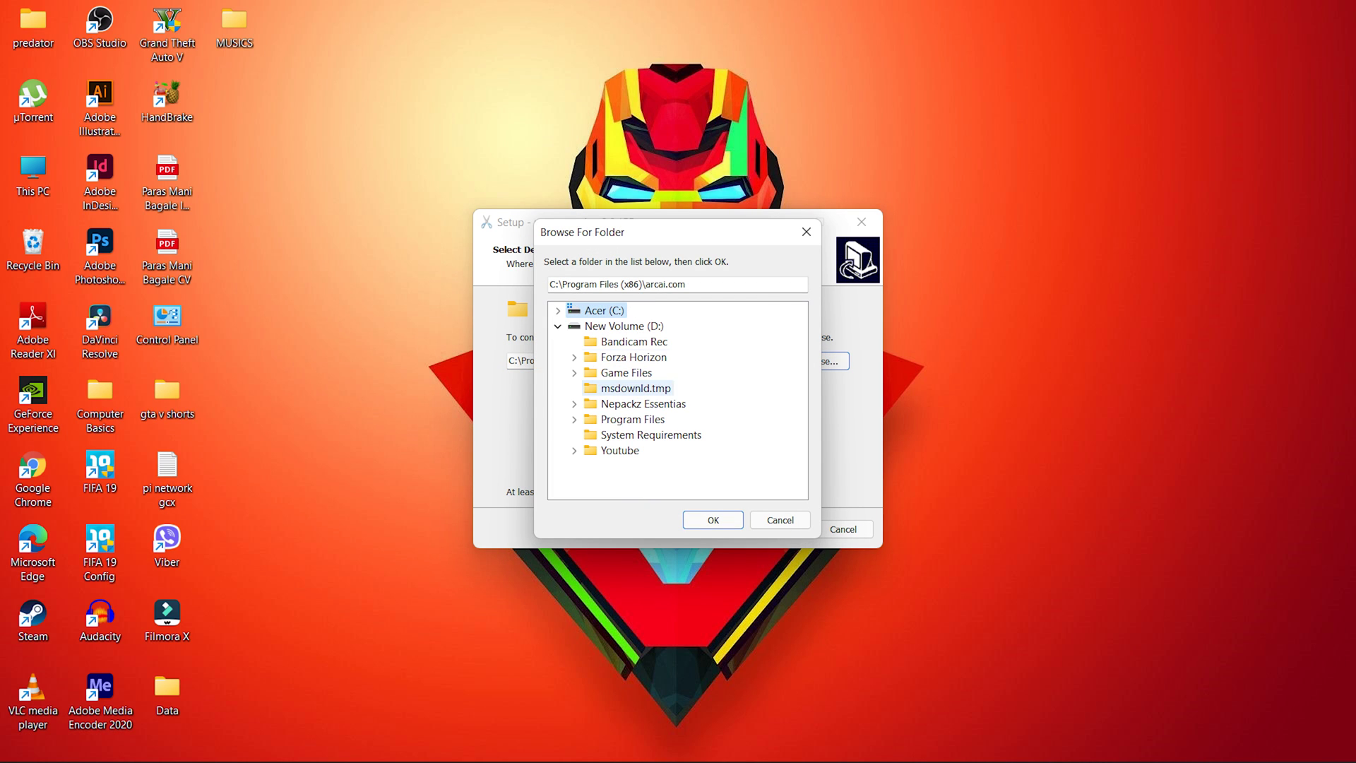
pyautogui.click(633, 419)
pyautogui.click(713, 519)
# Step: Install netcut and step through the WinPcap wizard to finish setup
pyautogui.click(772, 529)
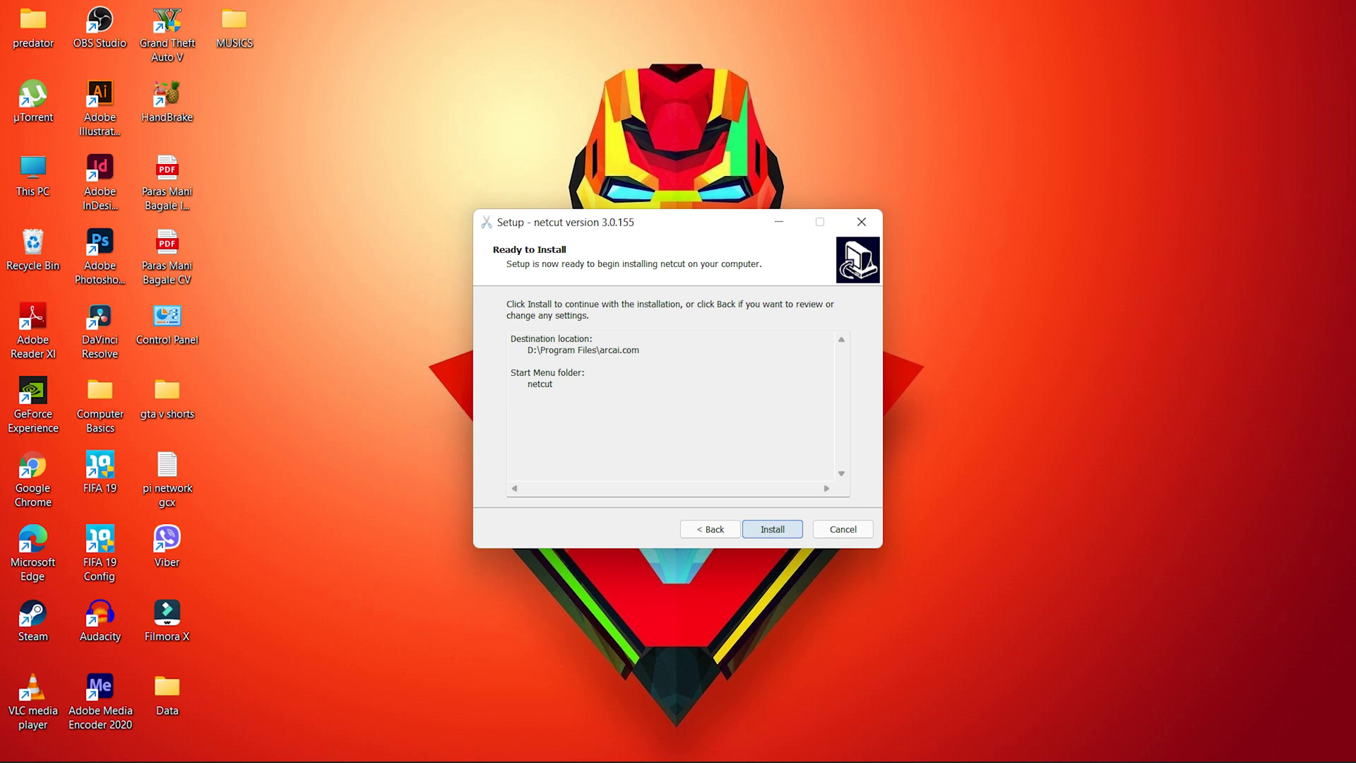
pyautogui.press('Return')
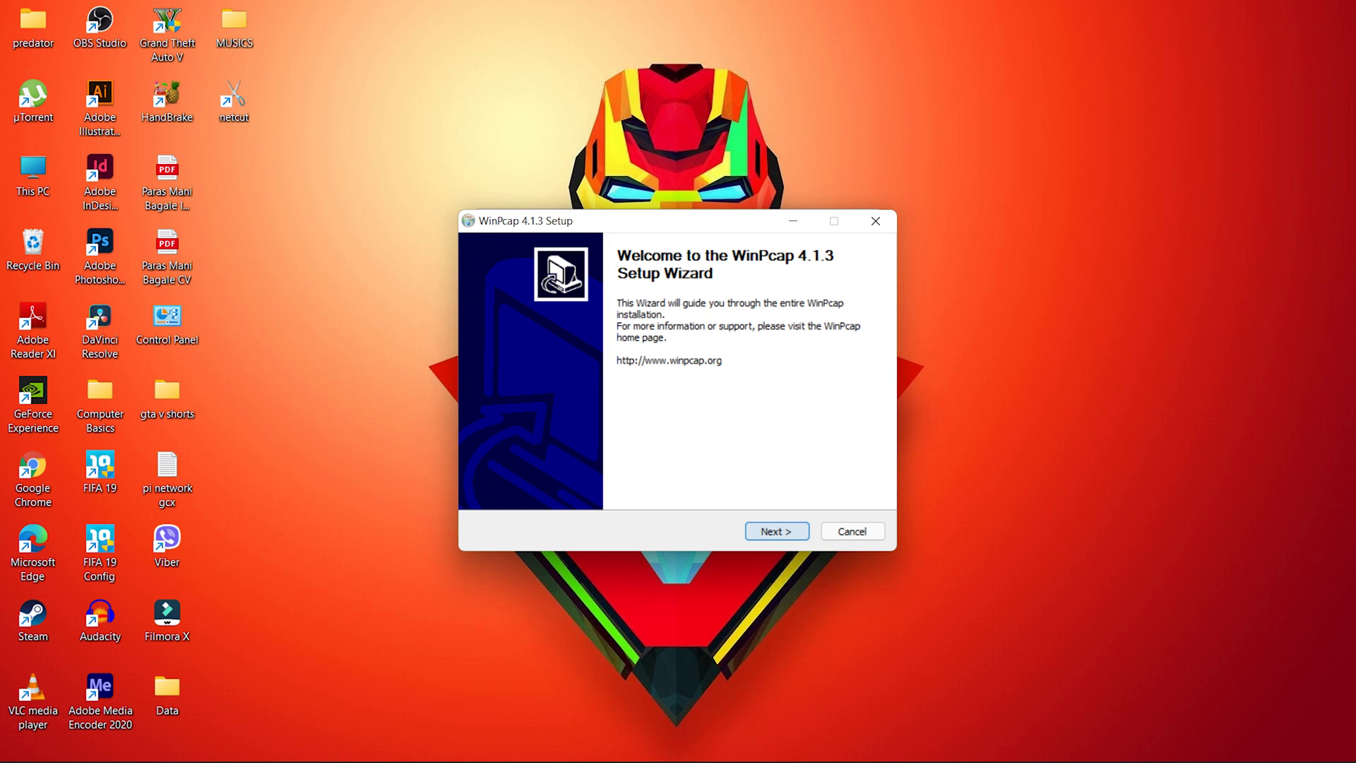
pyautogui.press('Return')
pyautogui.press('Return')
pyautogui.press('Return')
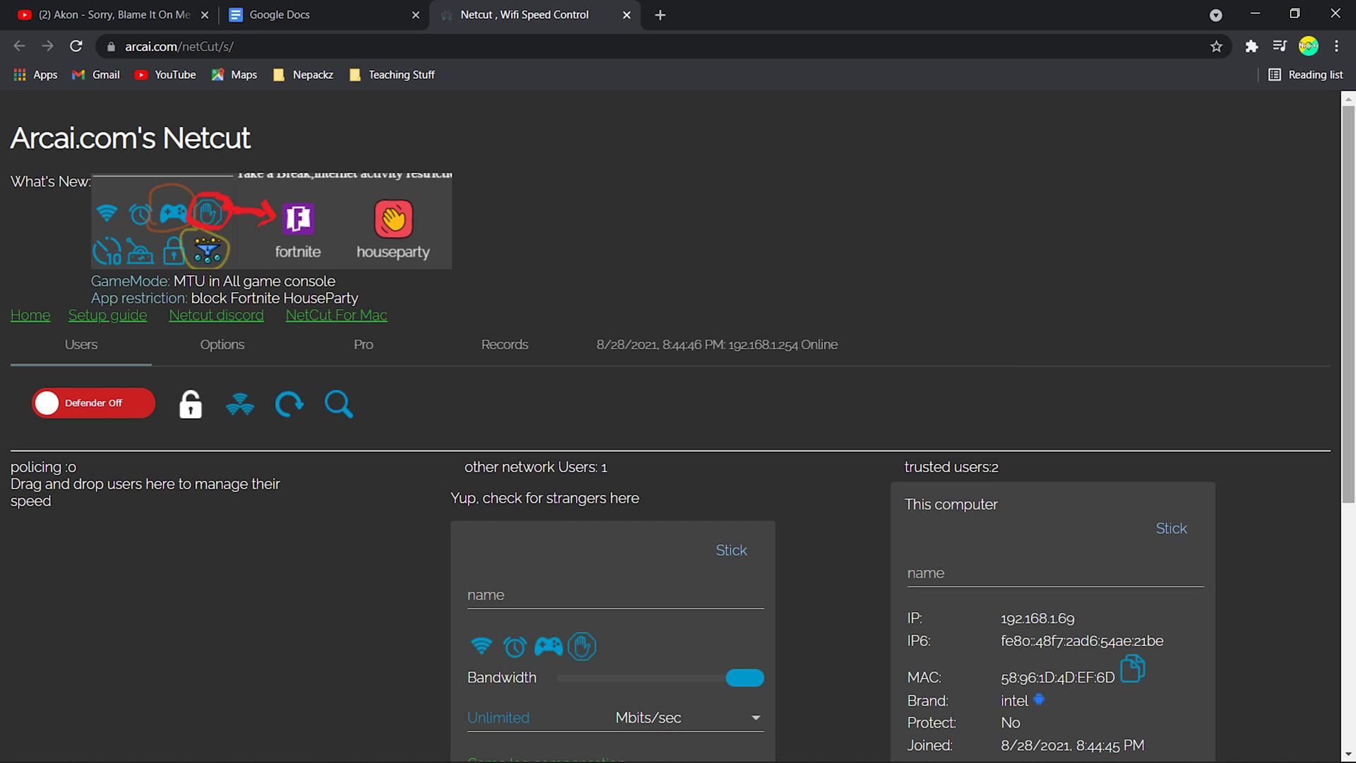
pyautogui.scroll(-5, 678, 424)
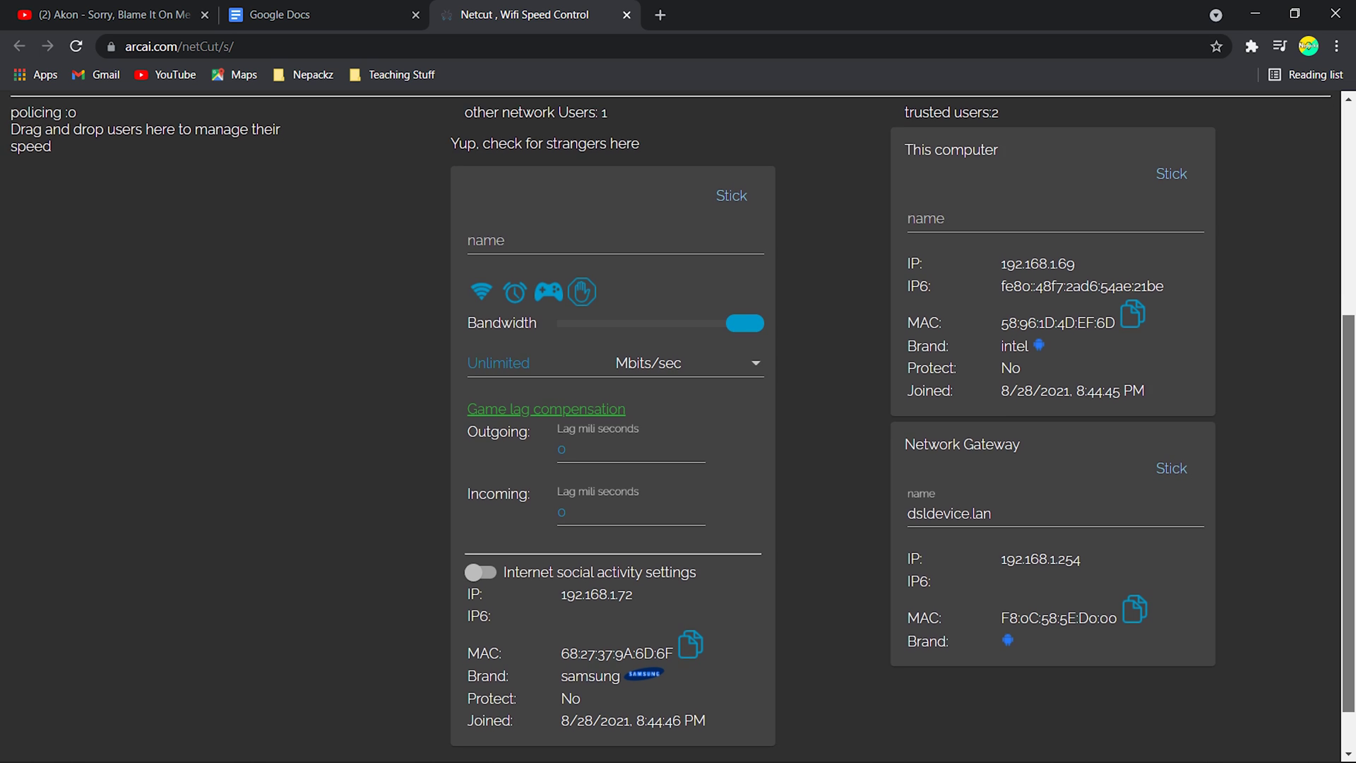
pyautogui.scroll(-2, 678, 425)
pyautogui.scroll(8, 678, 424)
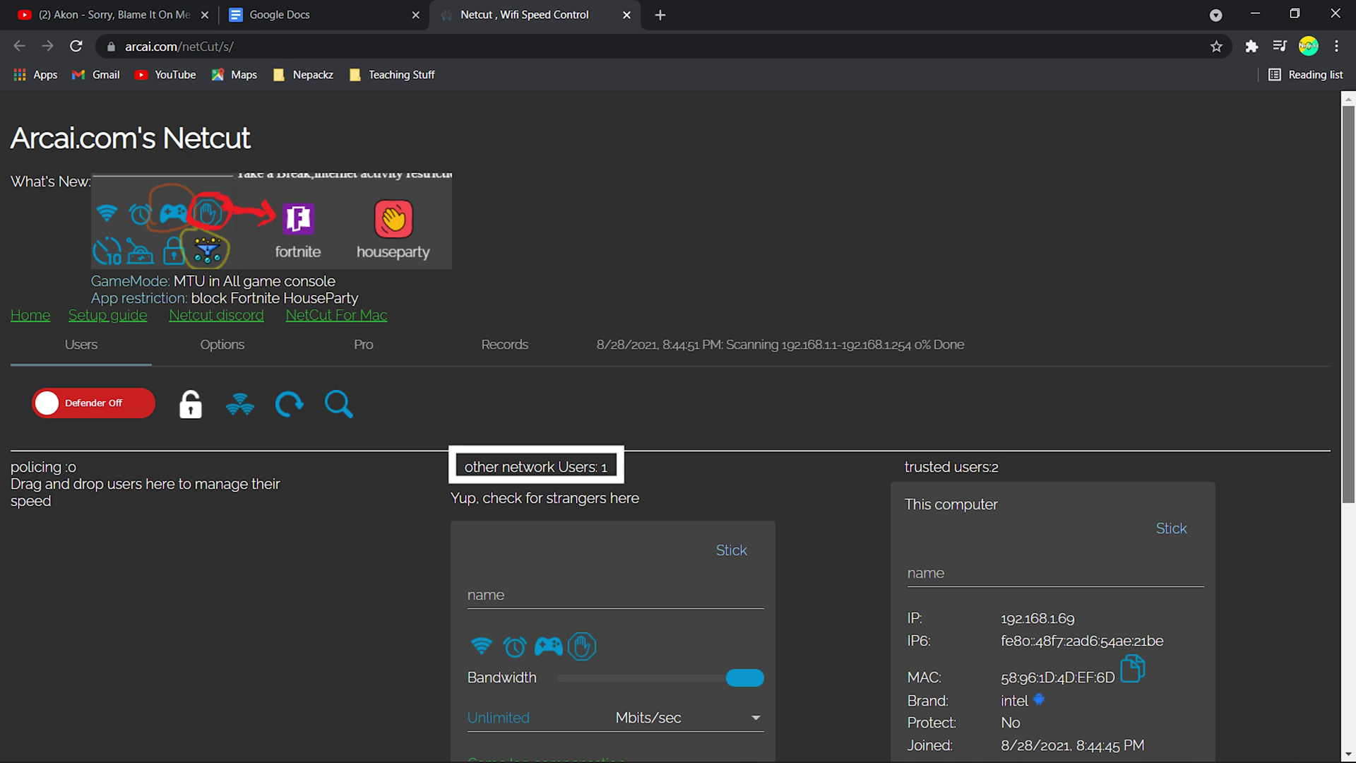
pyautogui.scroll(-10, 678, 423)
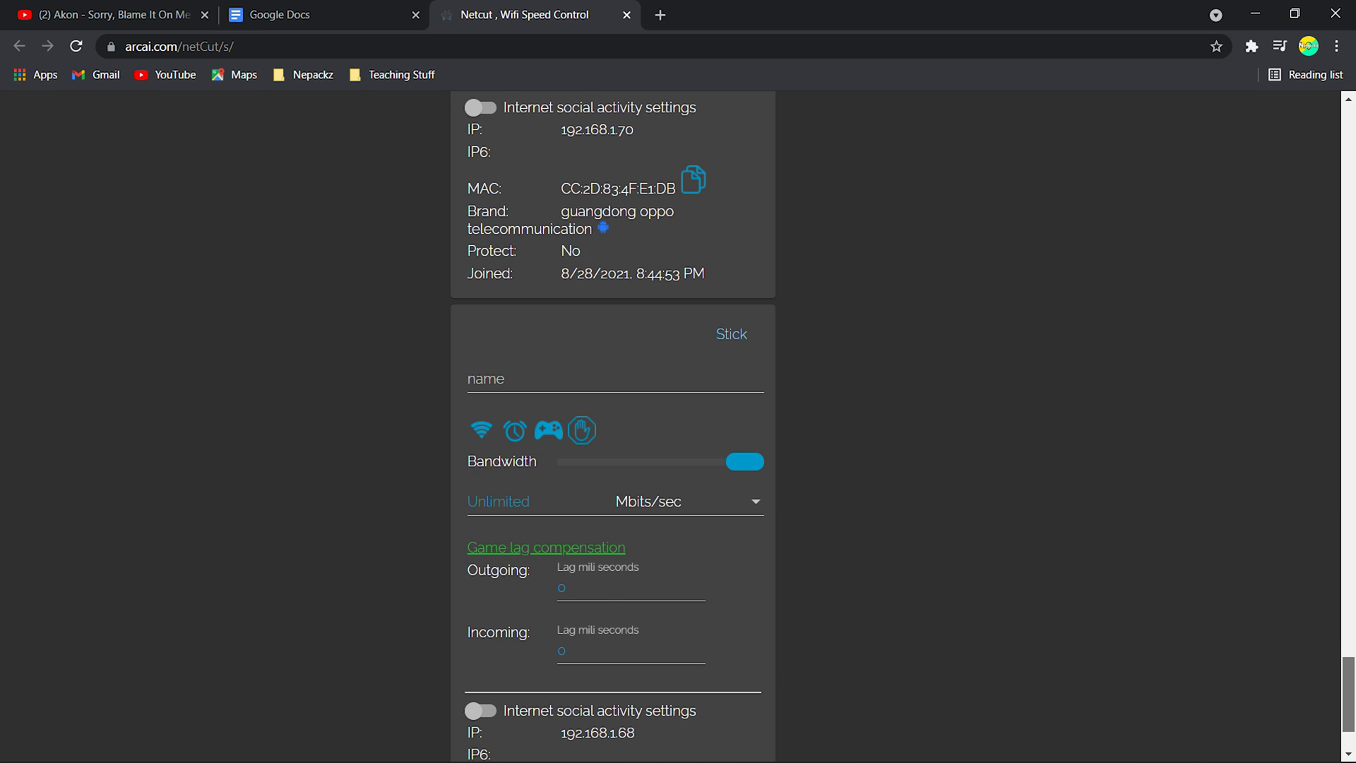
pyautogui.scroll(-2, 679, 425)
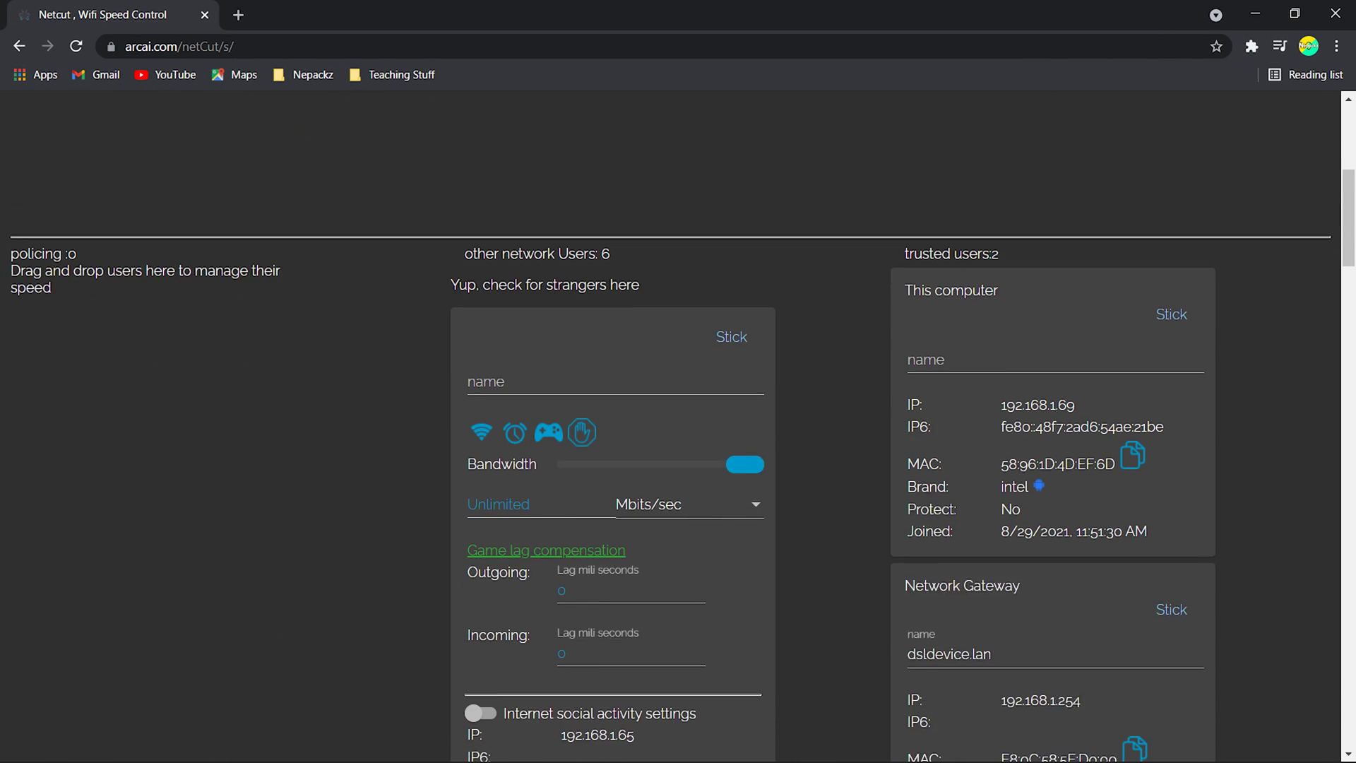
pyautogui.scroll(-5, 678, 425)
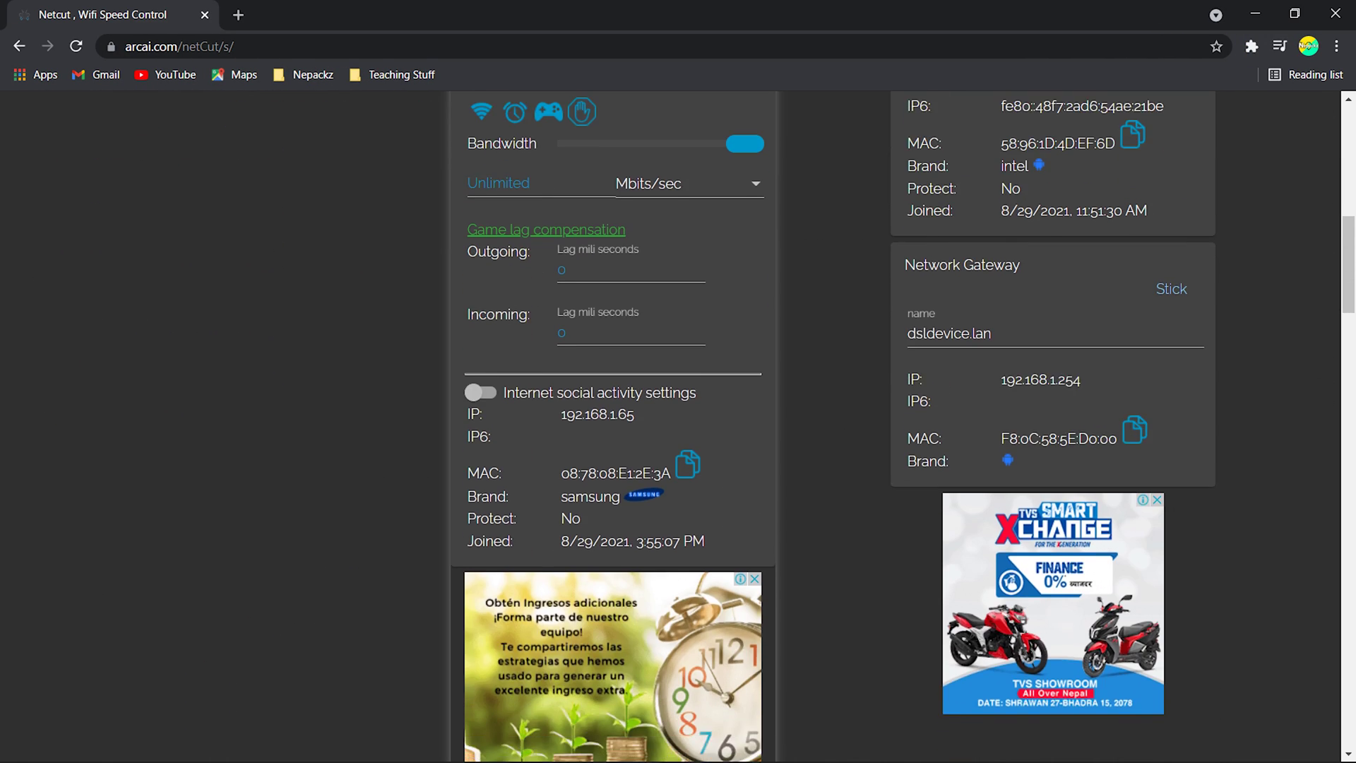
pyautogui.scroll(4, 678, 425)
pyautogui.scroll(-4, 678, 424)
pyautogui.scroll(-4, 678, 424)
pyautogui.scroll(-3, 678, 424)
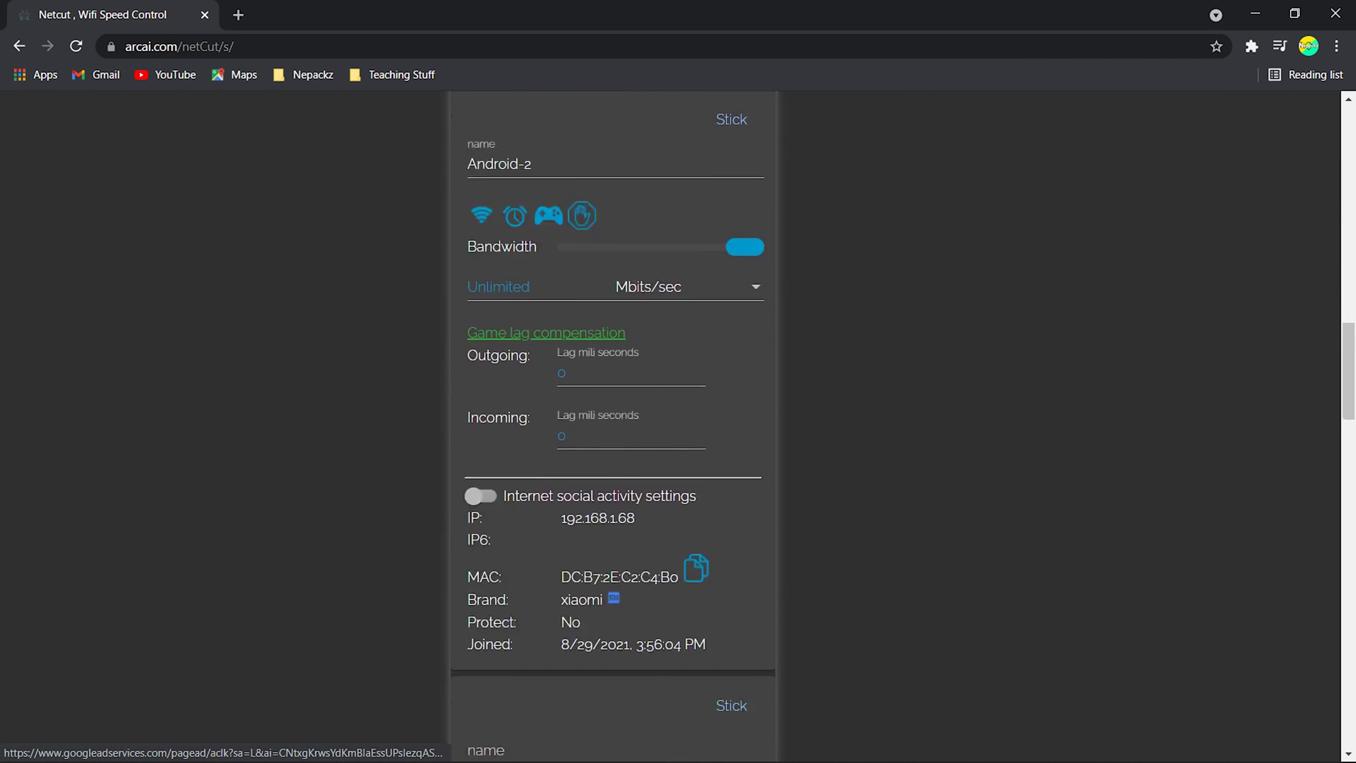
pyautogui.scroll(-2, 678, 425)
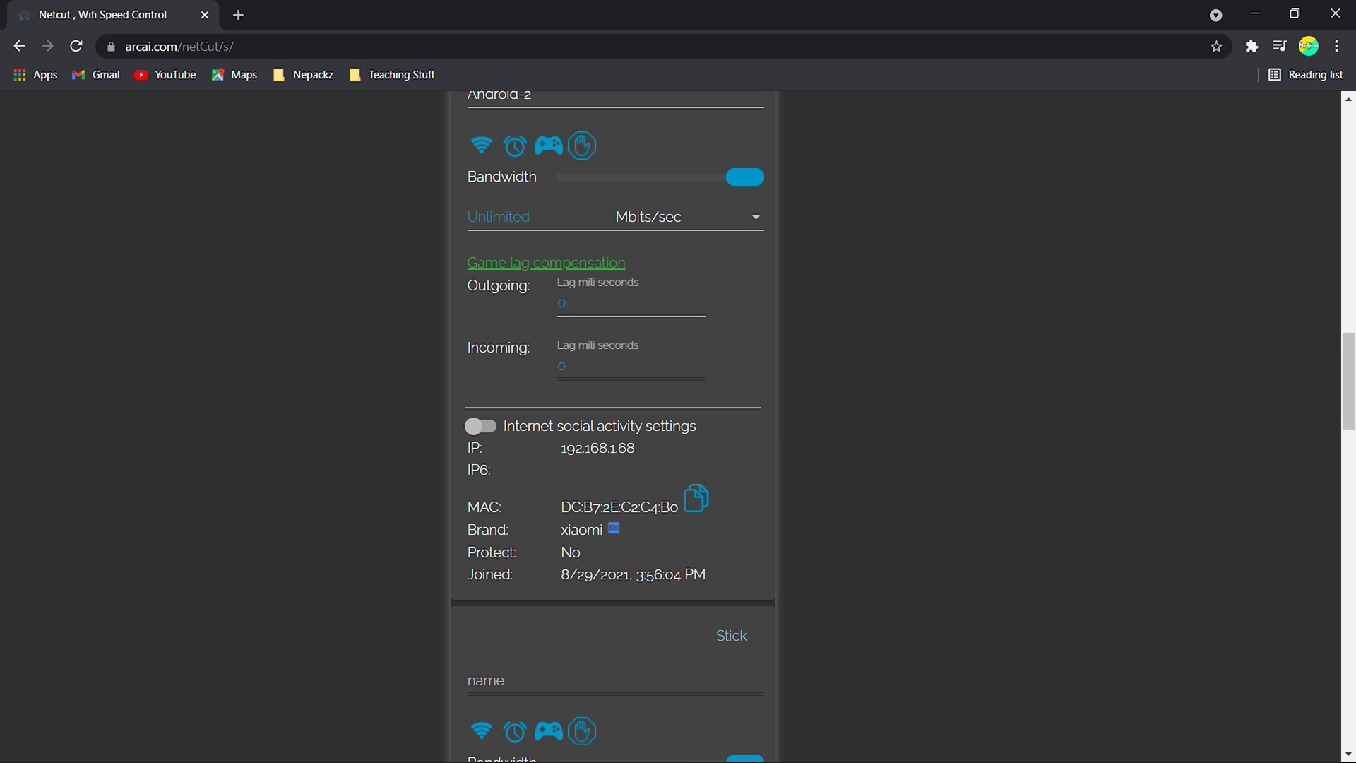
pyautogui.scroll(2, 679, 423)
pyautogui.scroll(1, 678, 424)
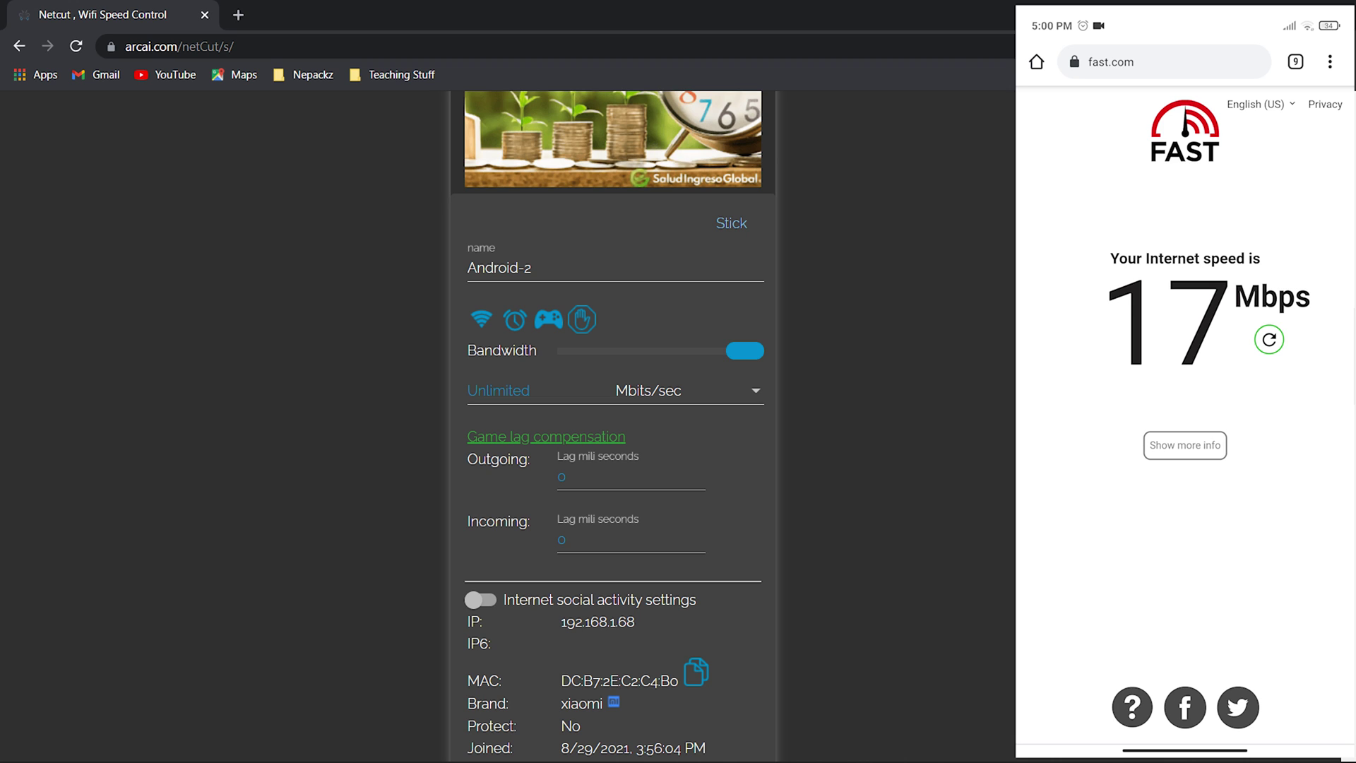
# Step: Slide the android-dhcp-9 phone's bandwidth to 0 Kbits/sec and dismiss the free-user notices
pyautogui.moveTo(745, 350); pyautogui.dragTo(620, 351)
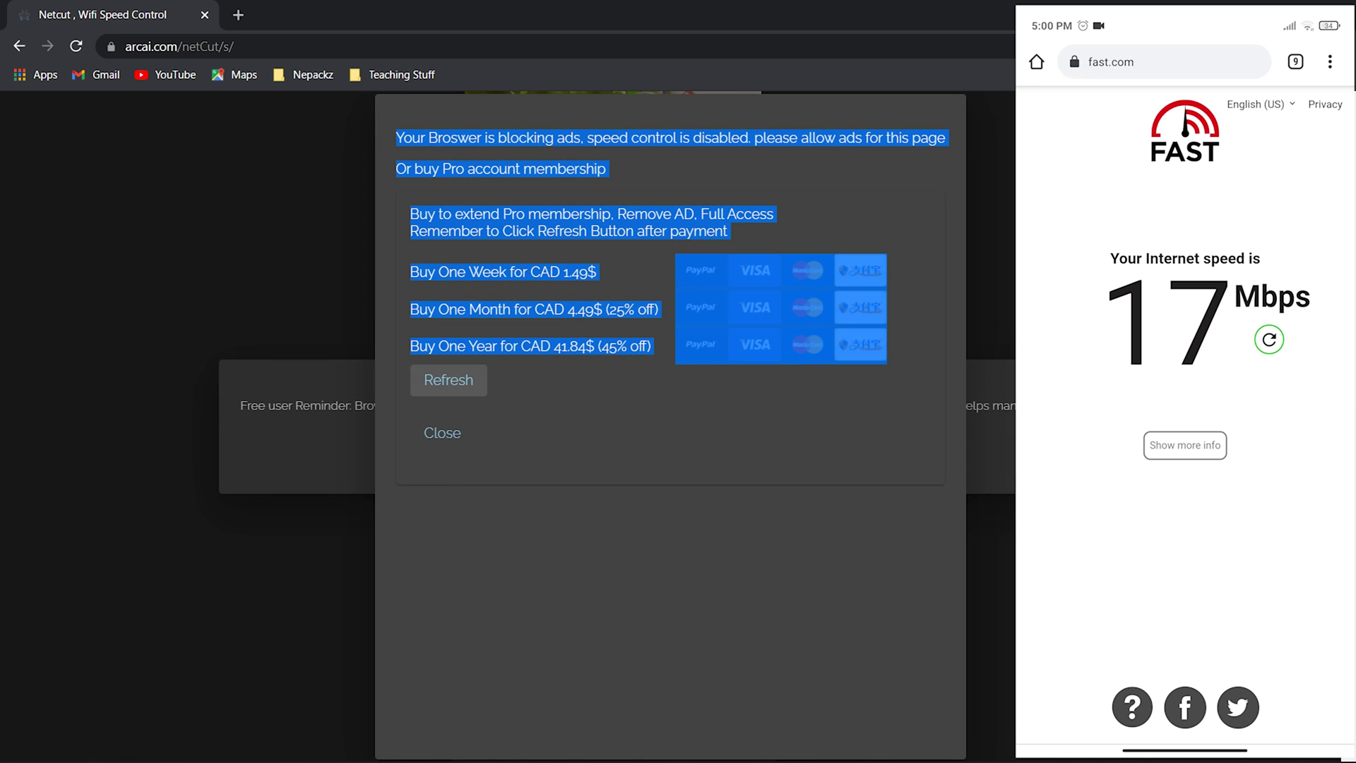
pyautogui.click(442, 432)
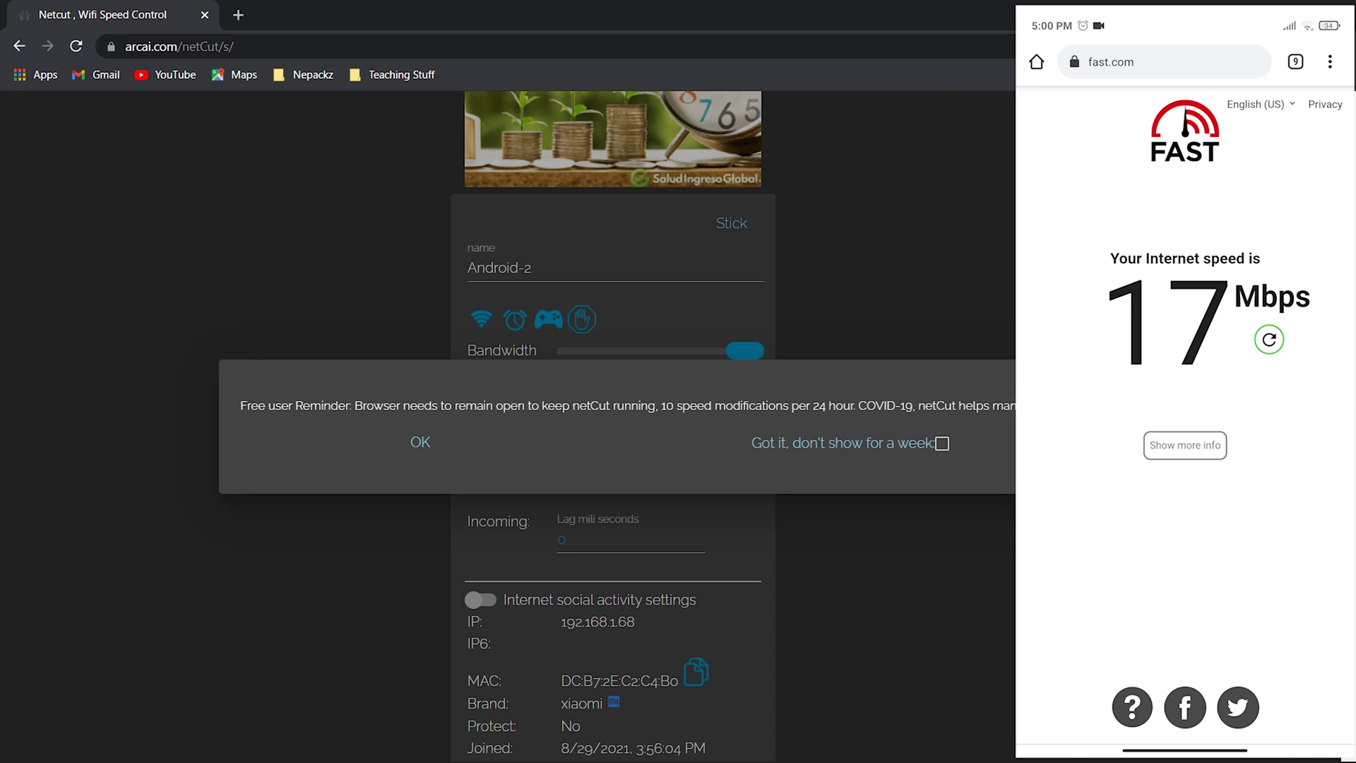
pyautogui.click(420, 442)
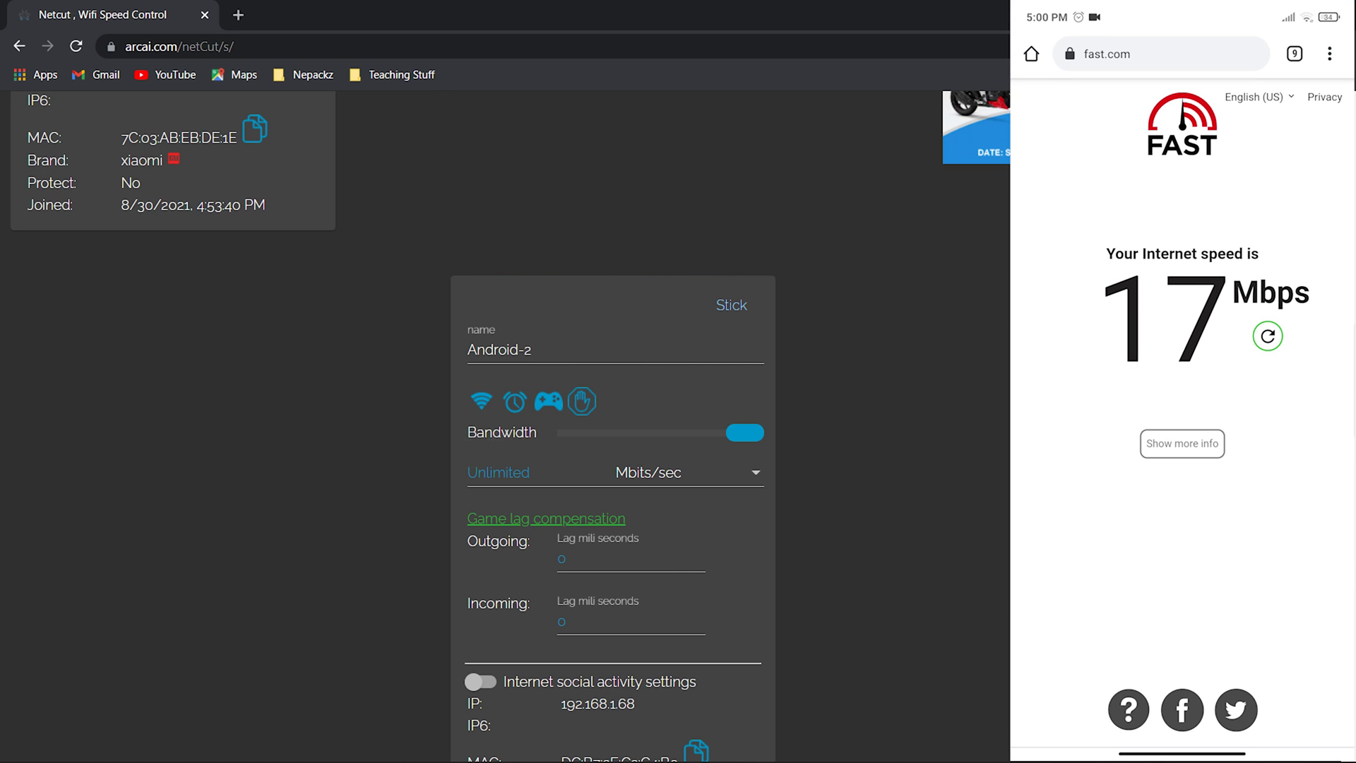
pyautogui.scroll(-5, 614, 425)
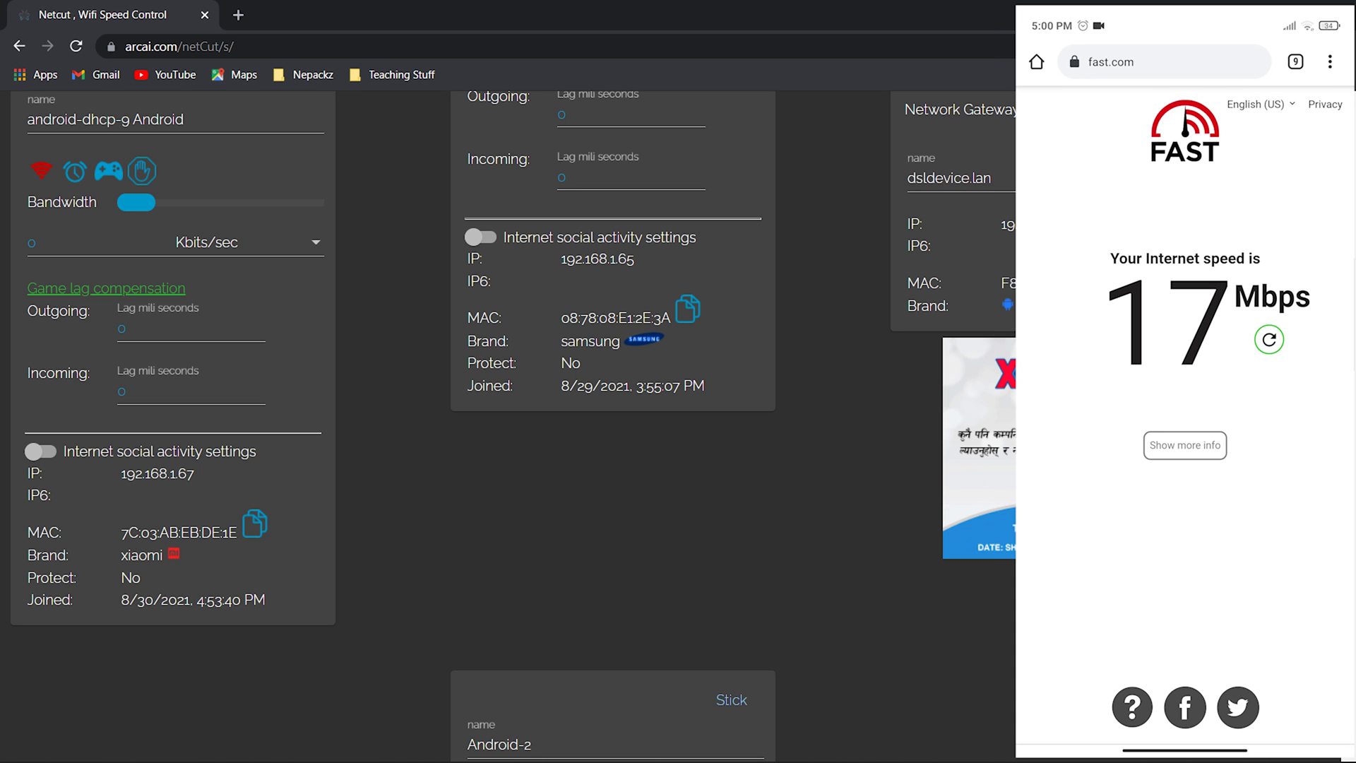
pyautogui.scroll(-5, 678, 425)
pyautogui.scroll(-4, 678, 425)
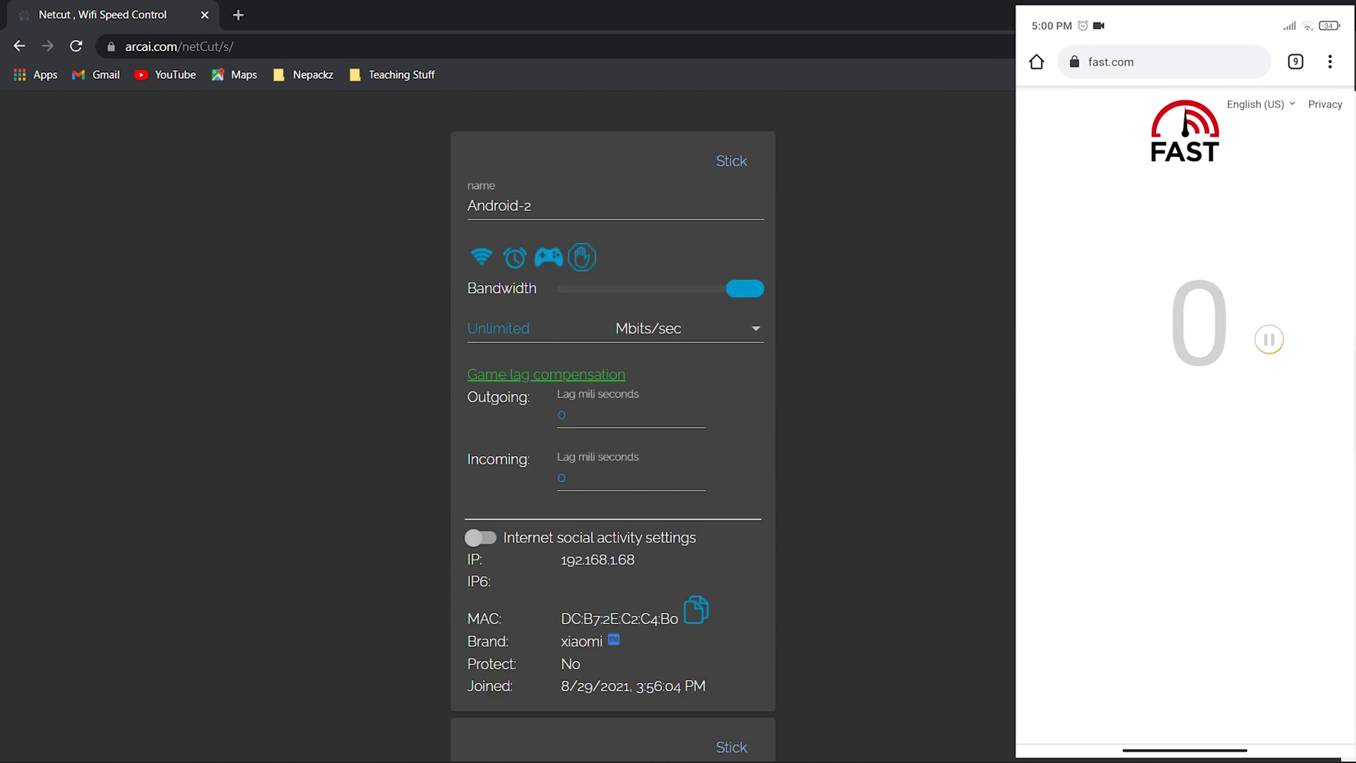
pyautogui.scroll(-2, 678, 424)
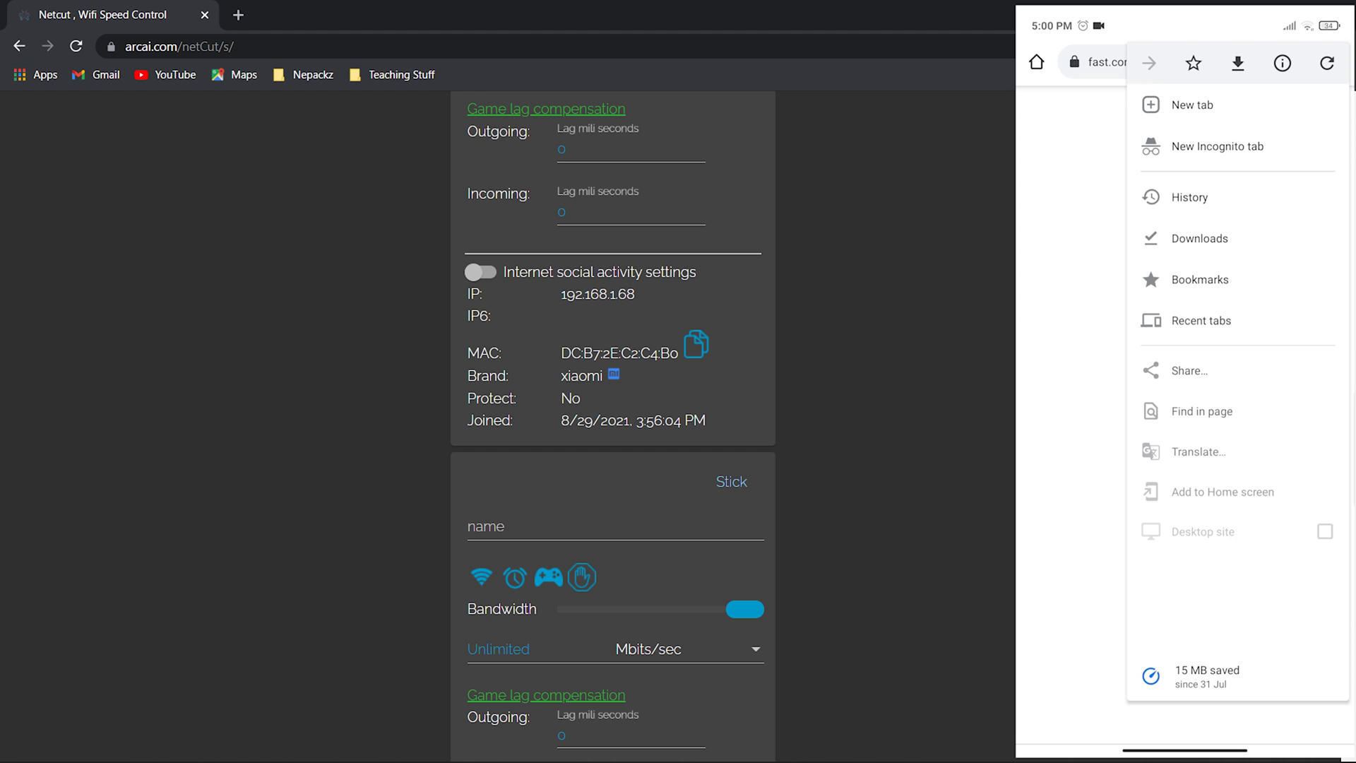
pyautogui.scroll(4, 508, 425)
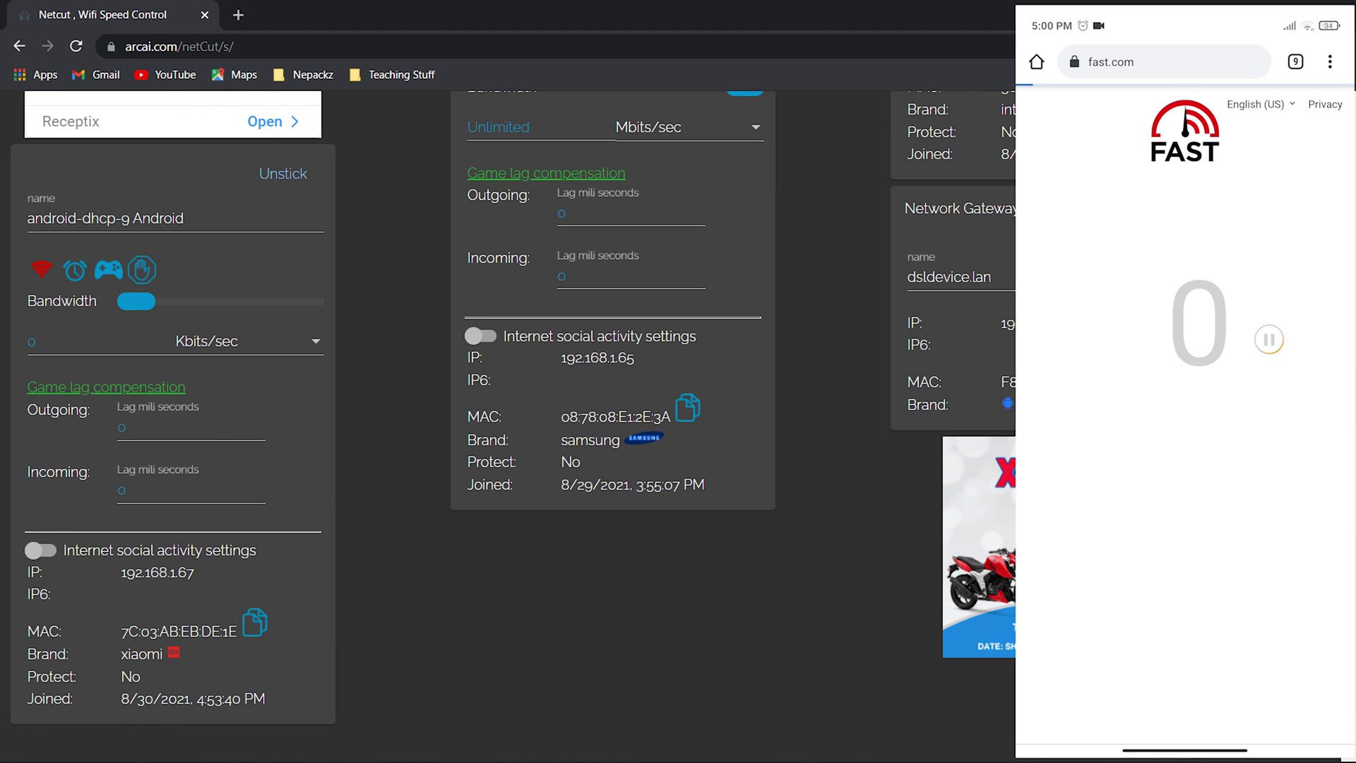